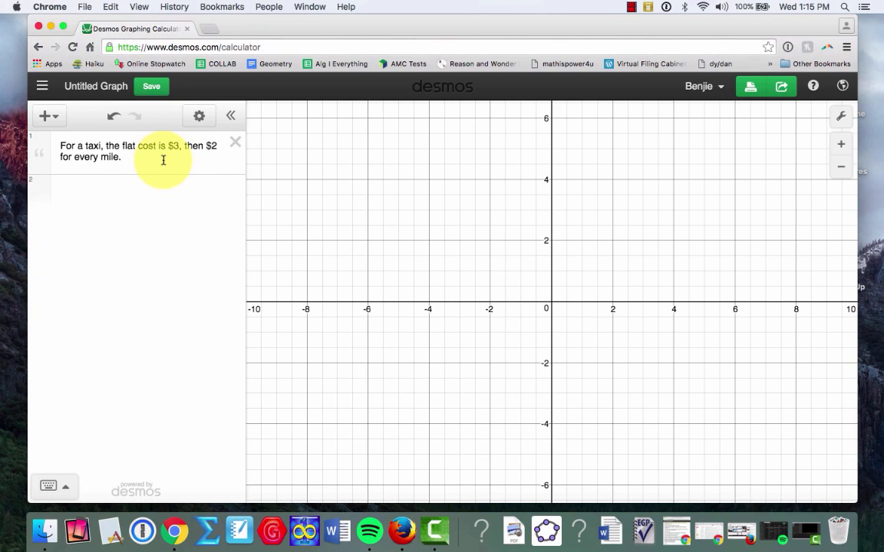
Enter the equation y = 3 + 2x as a new expression below the taxi note
left_click(138, 190)
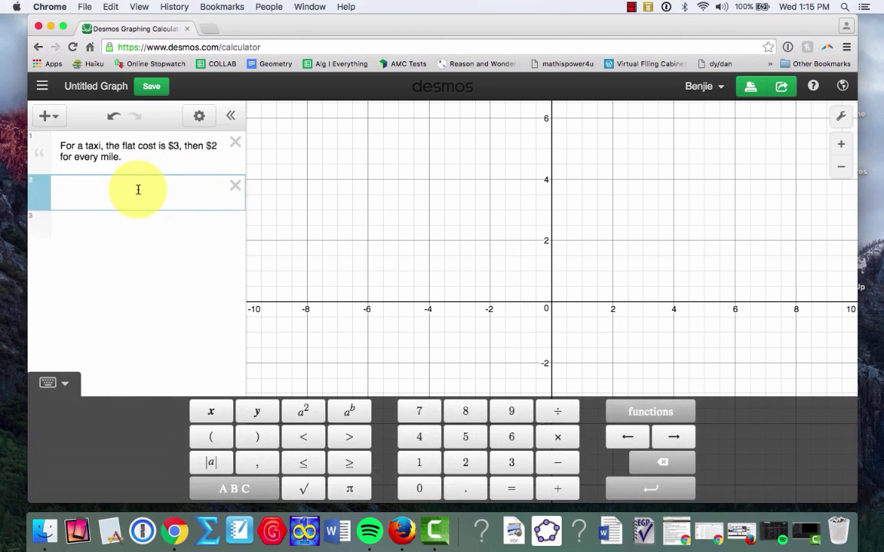
left_click(47, 117)
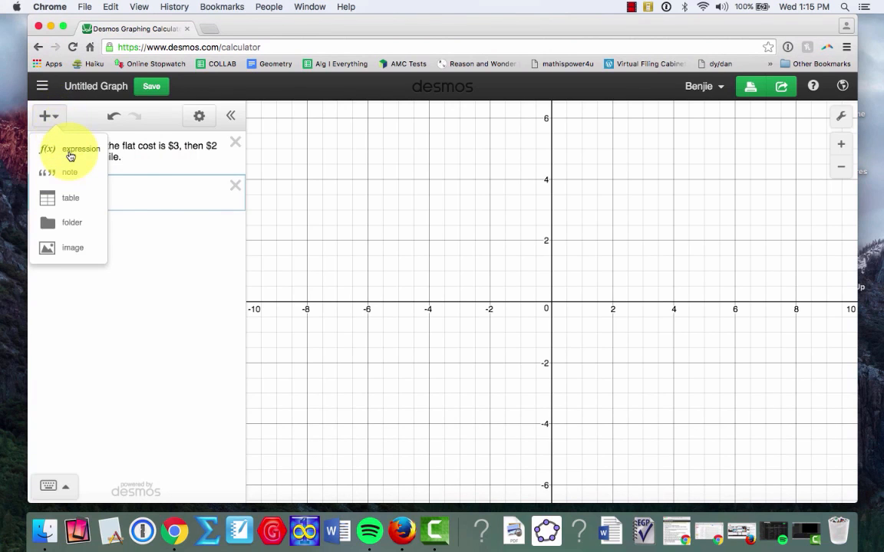
left_click(144, 194)
type("y = ")
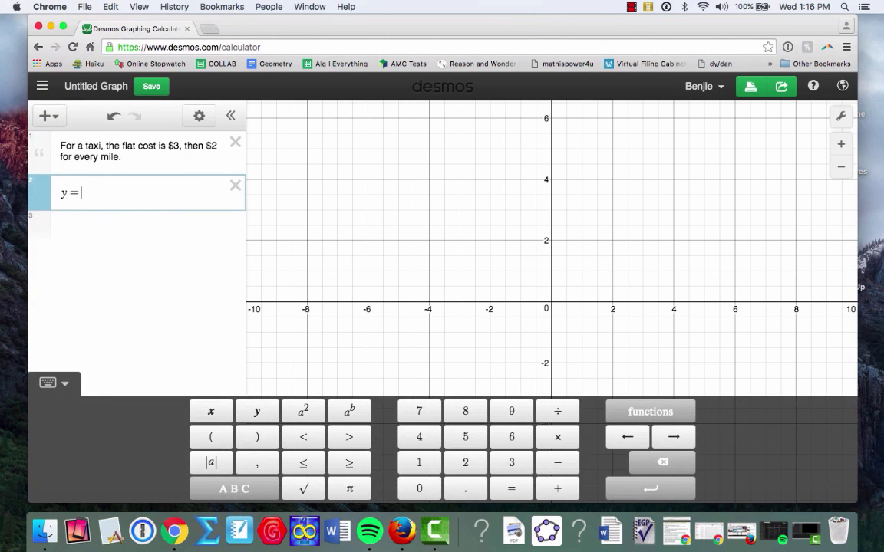
type("3 + 2x")
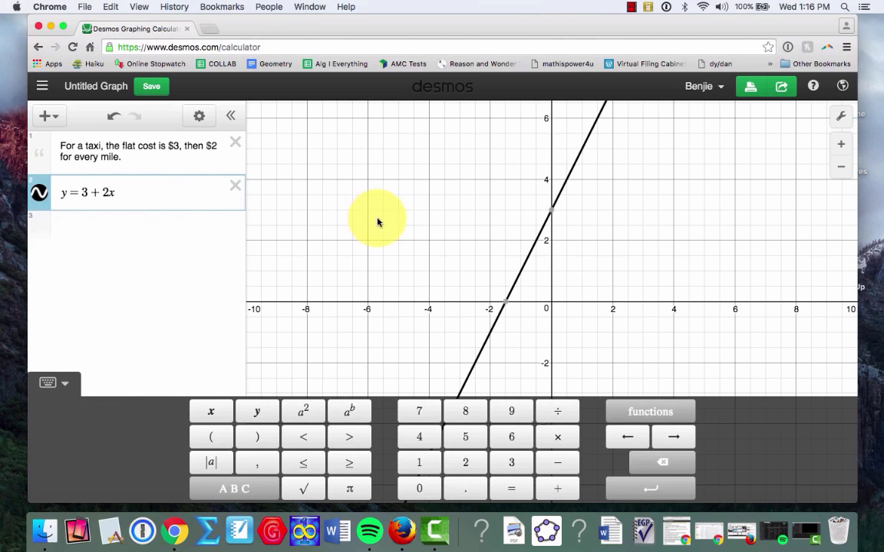
left_click(377, 222)
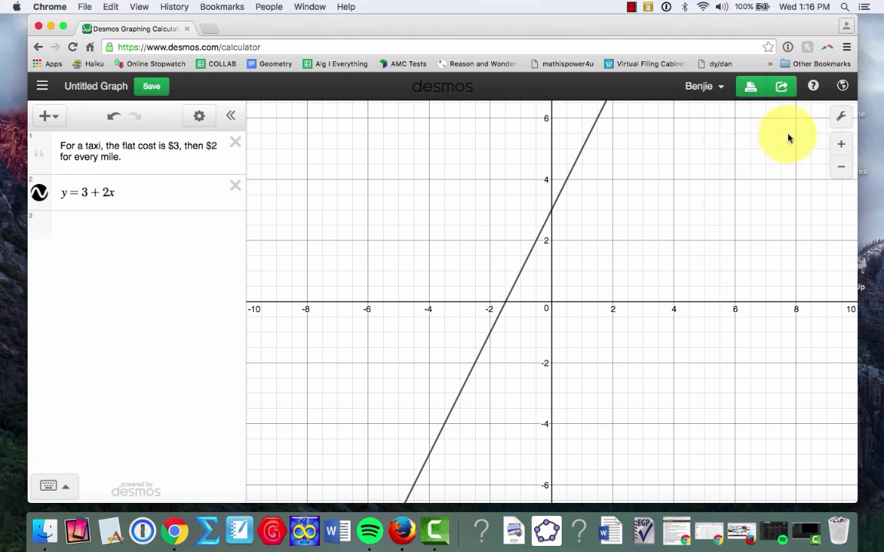
Label the graph's x-axis "Number of Miles Driven"
left_click(843, 120)
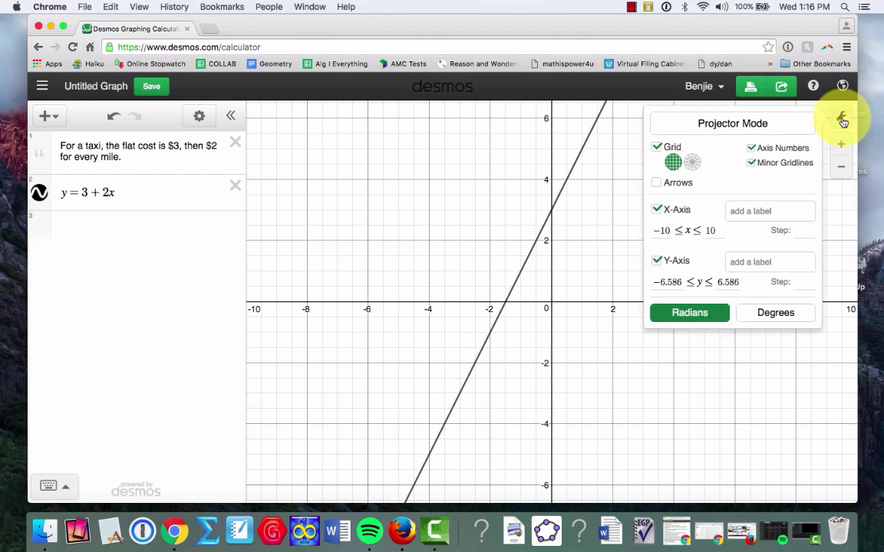
left_click(763, 210)
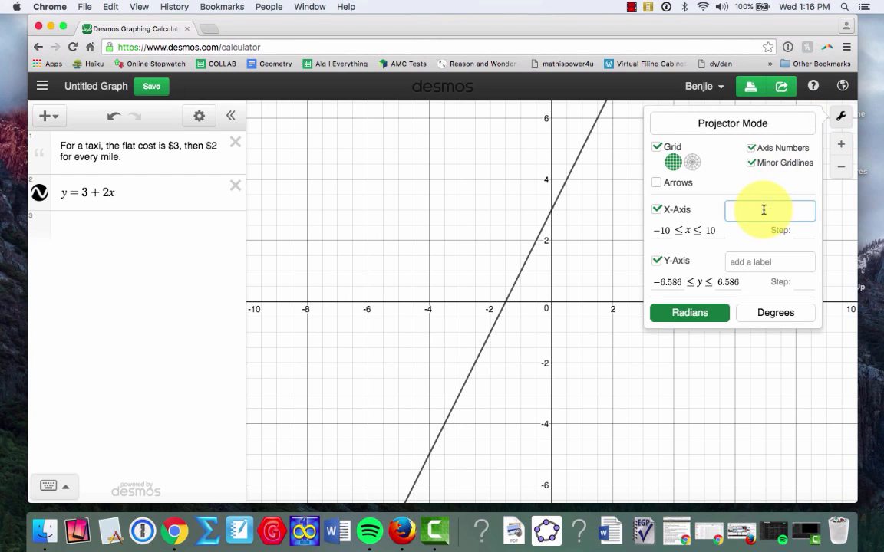
type("Number of ")
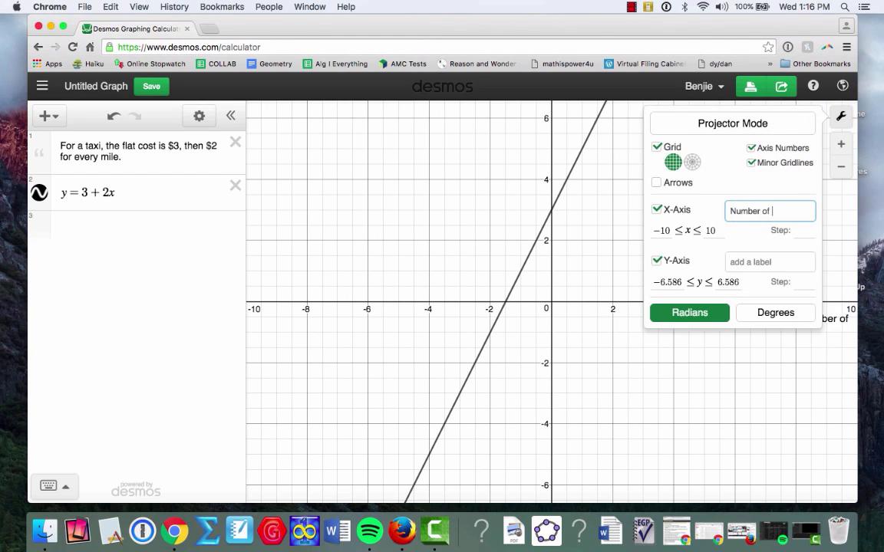
type("Miles Driven")
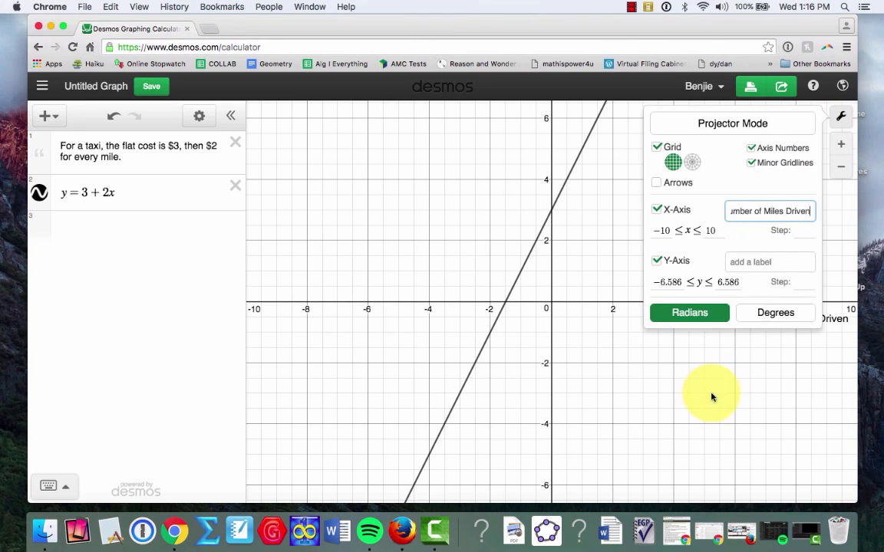
left_click(710, 395)
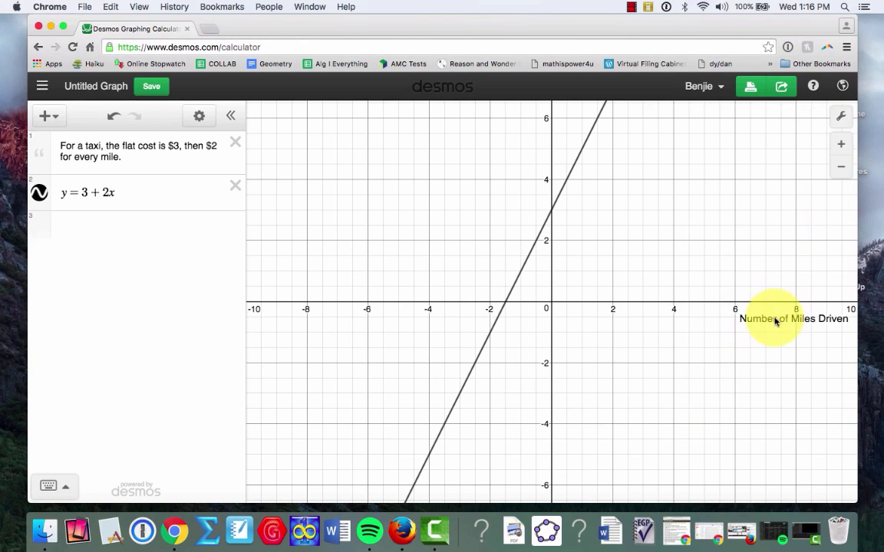
Label the graph's y-axis "Total Cost"
left_click(841, 119)
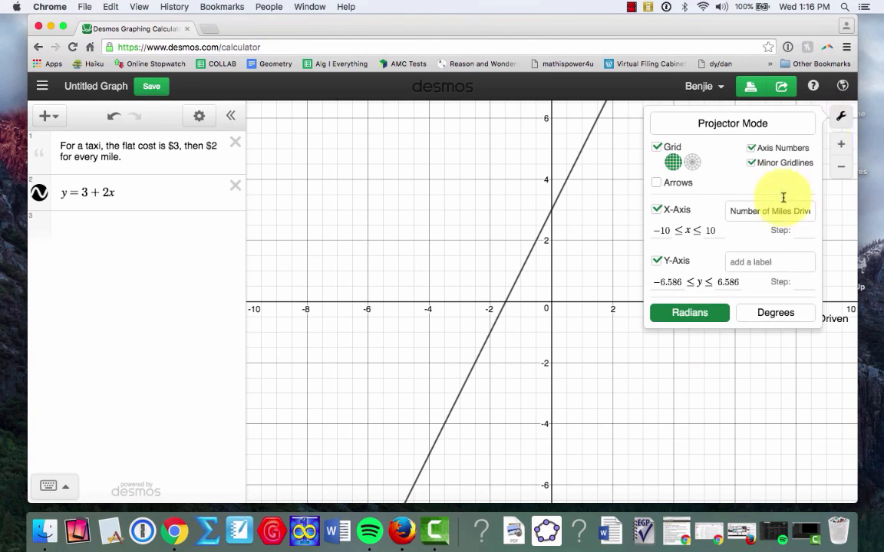
left_click(753, 259)
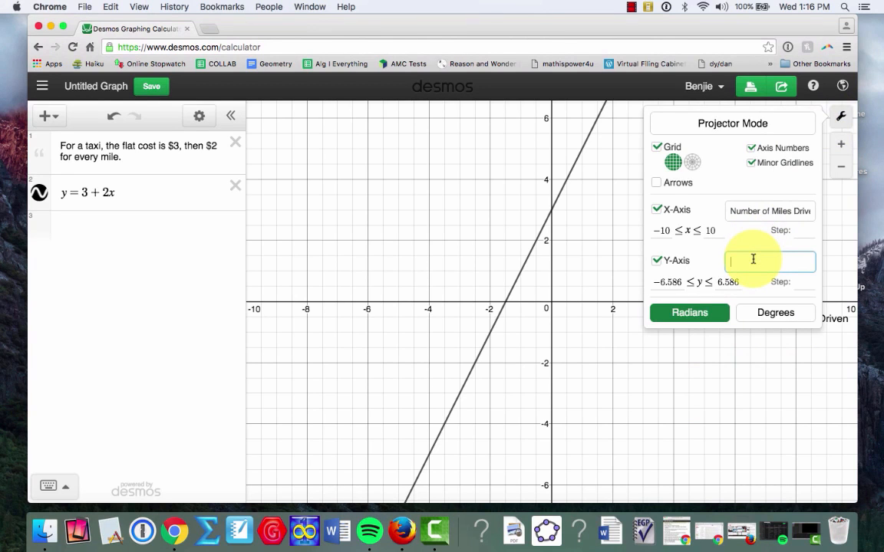
type("Total Cost")
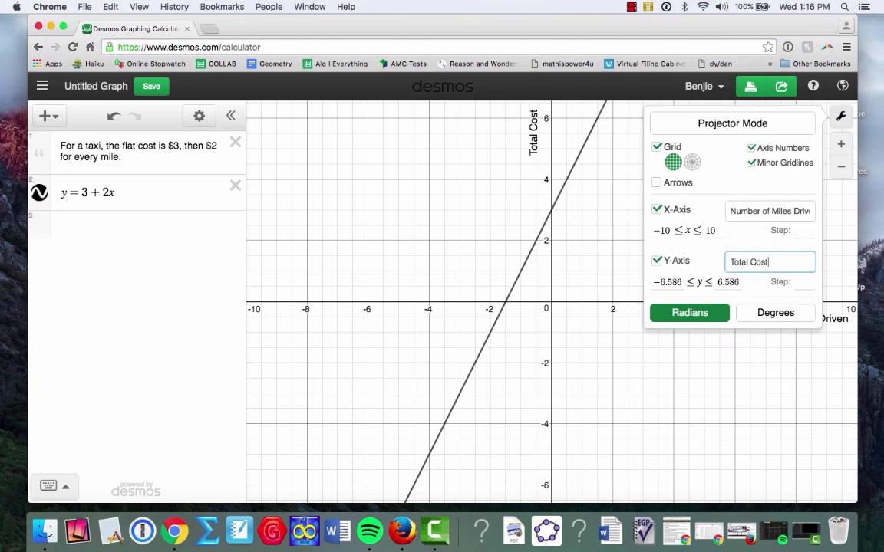
left_click(611, 271)
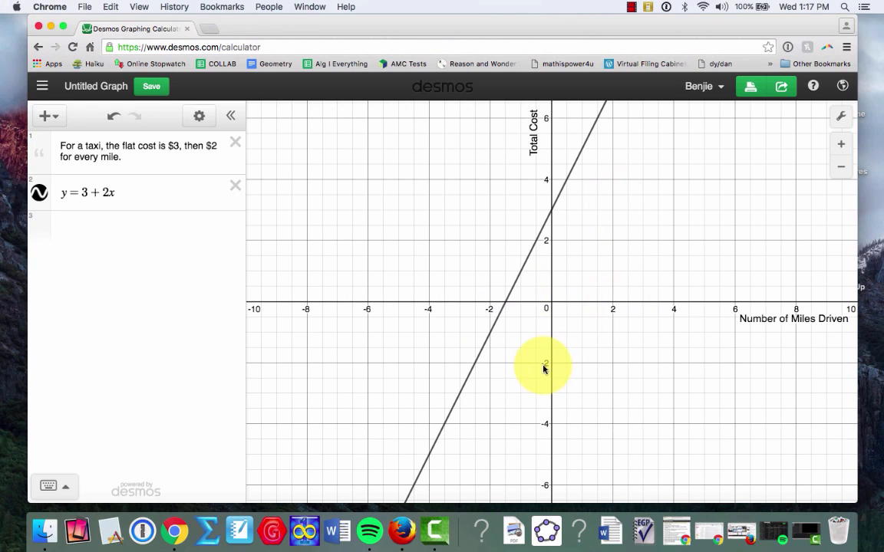
Set the lower bound of the x-axis range to 0
left_click(841, 116)
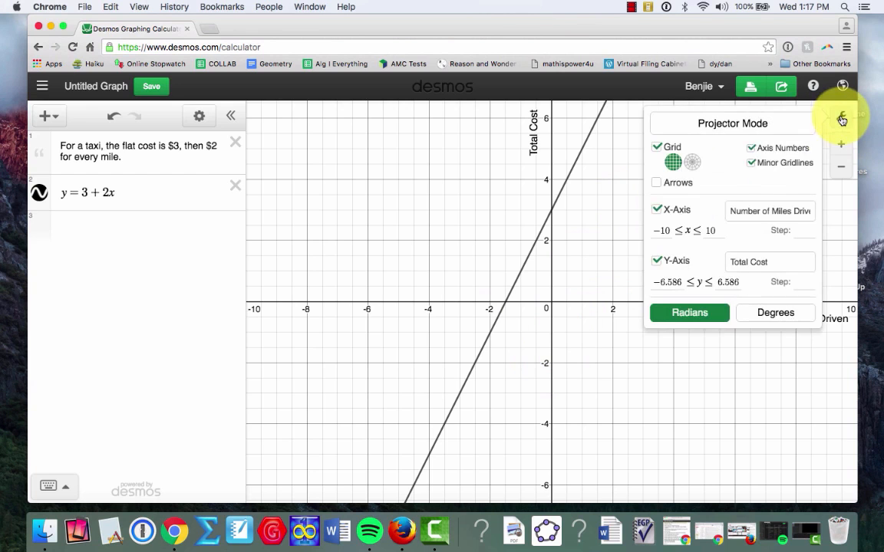
left_click(668, 233)
key("BackSpace")
key("BackSpace")
key("BackSpace")
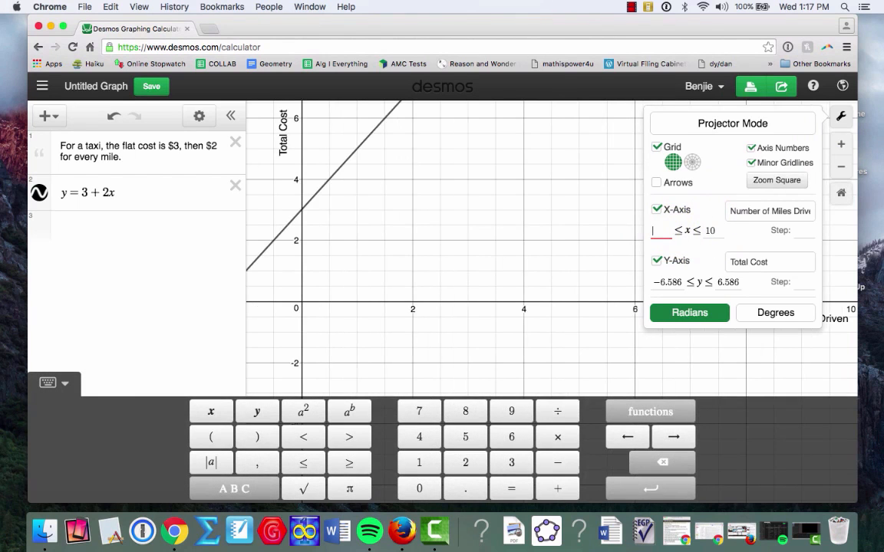
type("0")
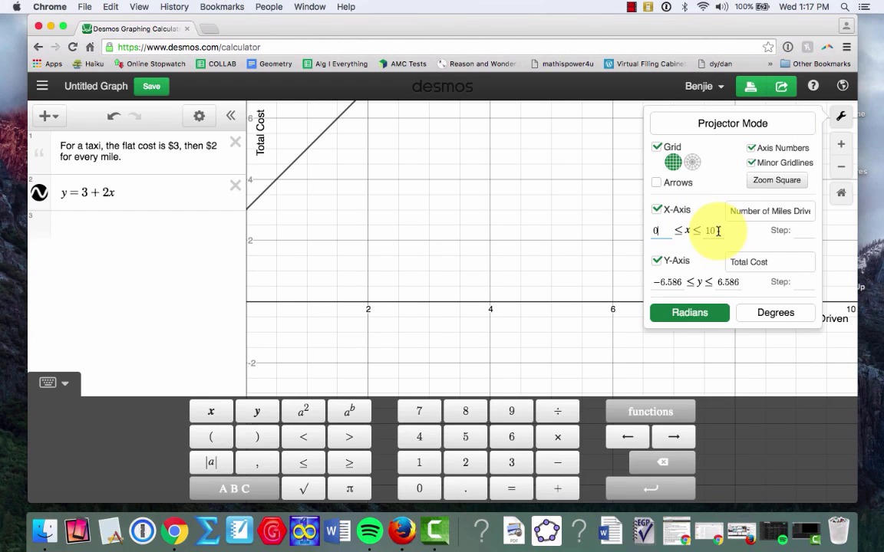
left_click(797, 231)
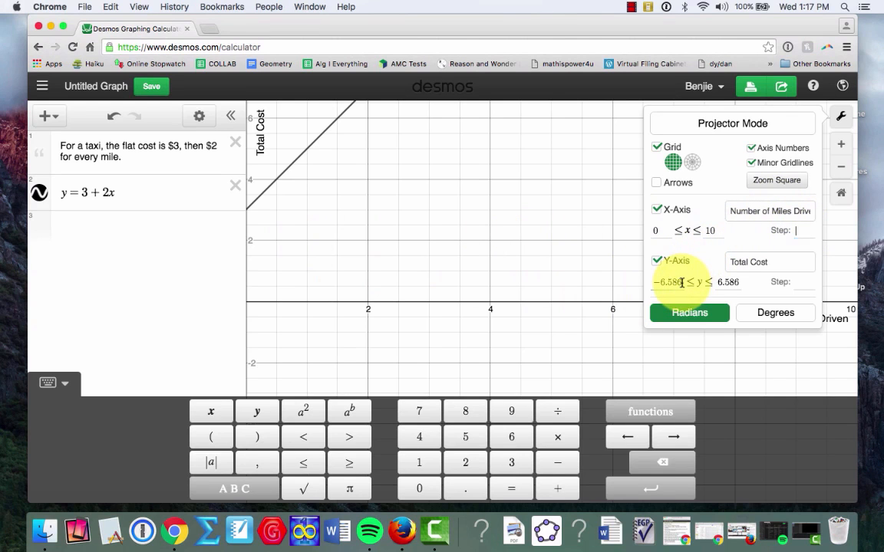
Set the y-axis range from 0 to 20 and close the graph settings
left_click_drag(681, 282, 656, 282)
type("0")
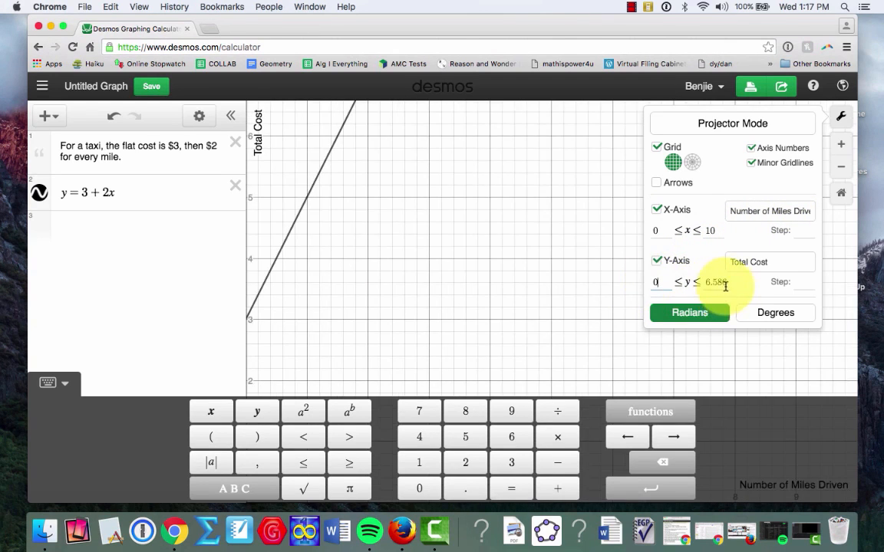
left_click_drag(725, 285, 708, 283)
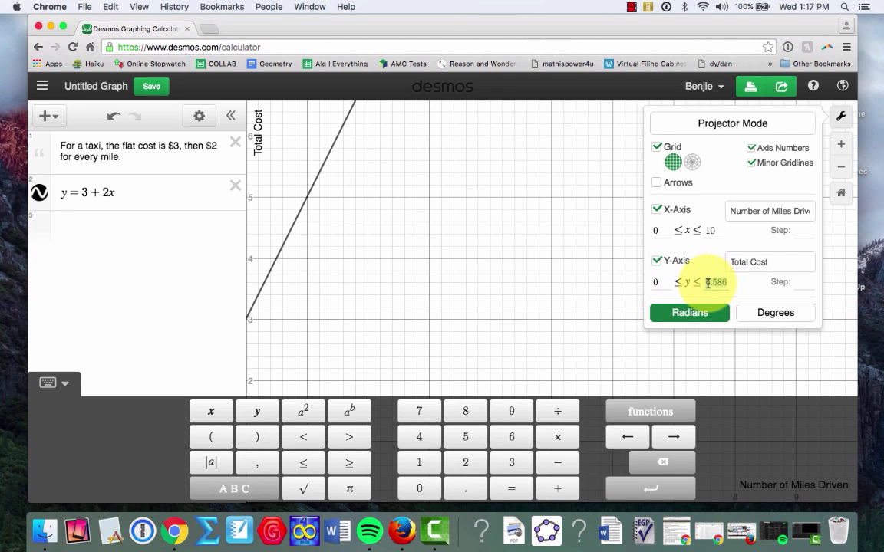
type("20")
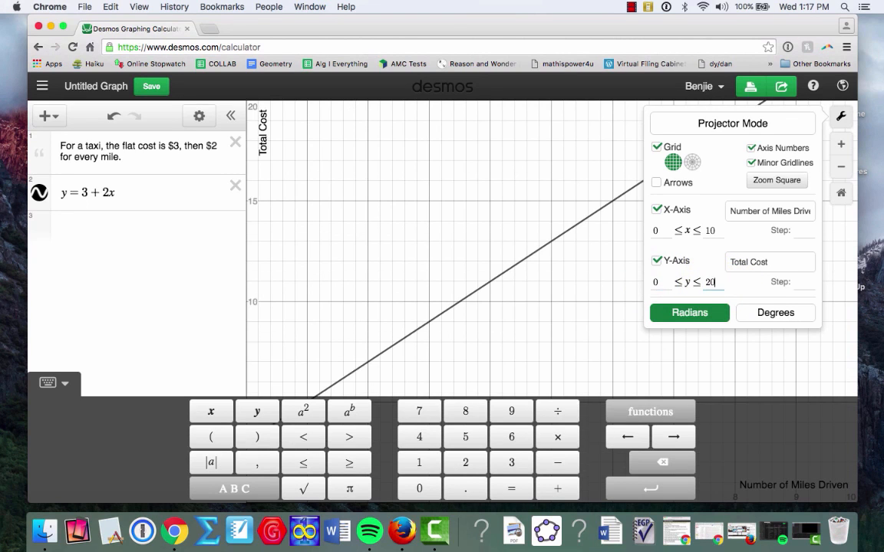
left_click(616, 312)
Raise the upper bound of the y-axis range to 30 and close the graph settings
left_click(841, 115)
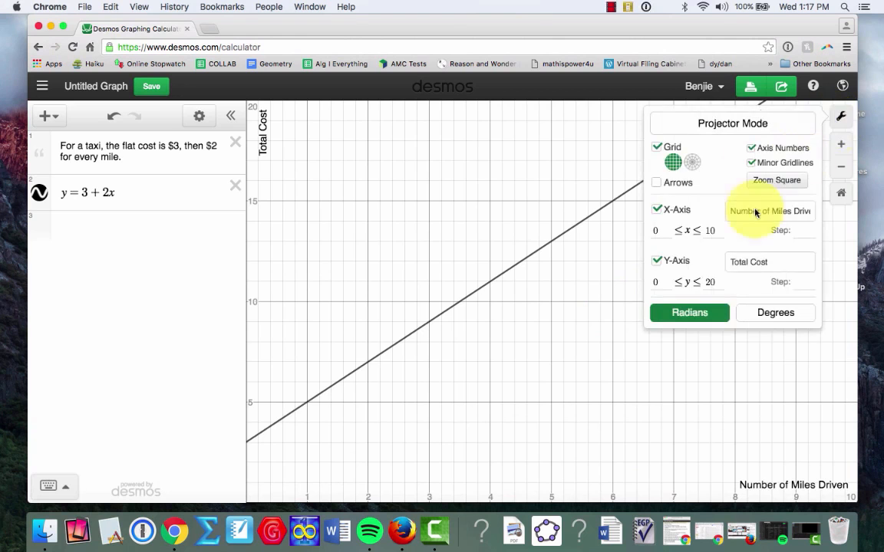
left_click(711, 283)
key("BackSpace")
key("BackSpace")
type("30")
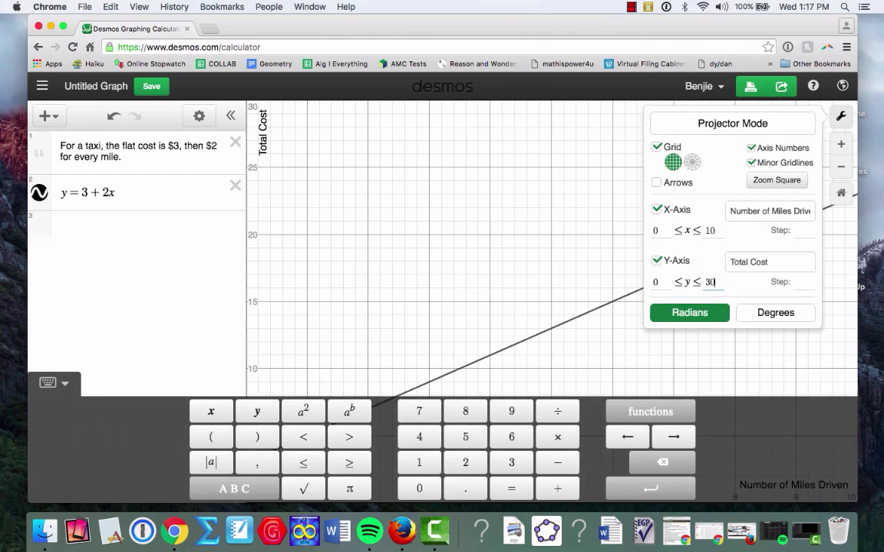
left_click(489, 291)
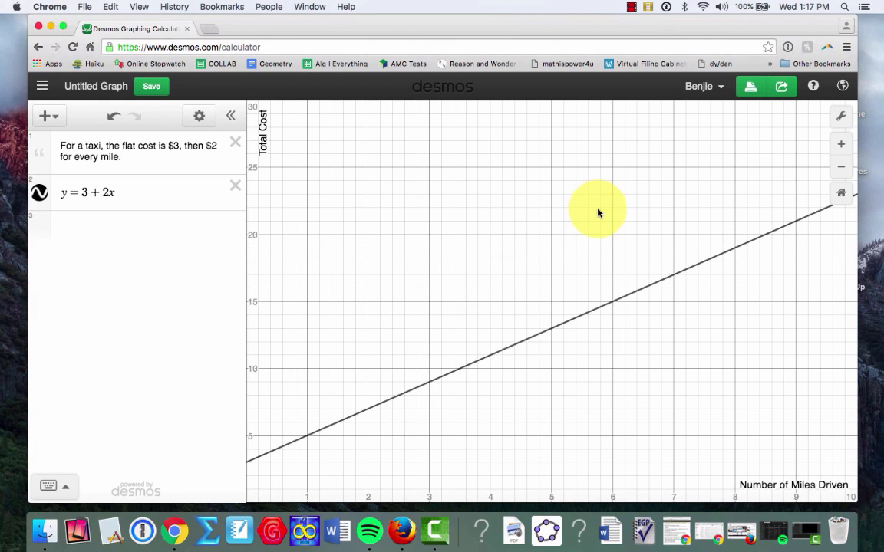
Hide the expression list and examine the cost line around the origin, including where the number of miles is negative
left_click(231, 117)
left_click(43, 117)
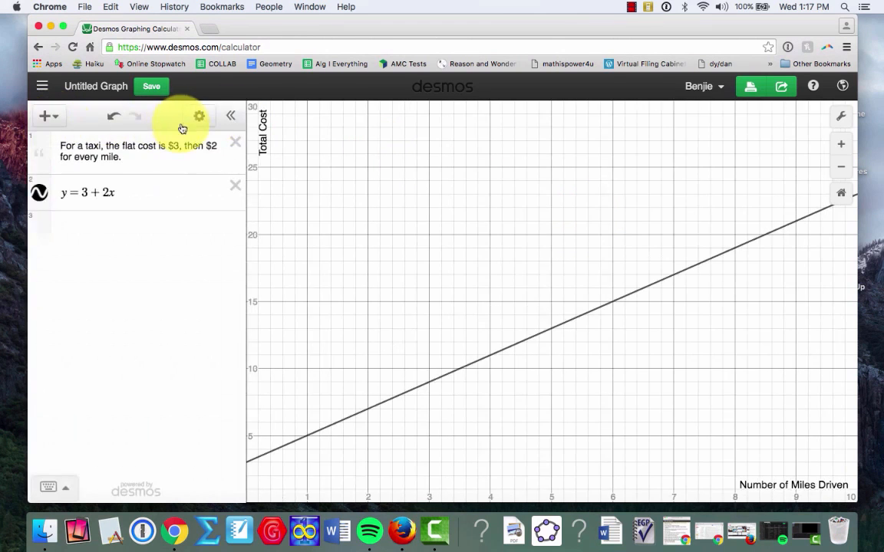
left_click(231, 116)
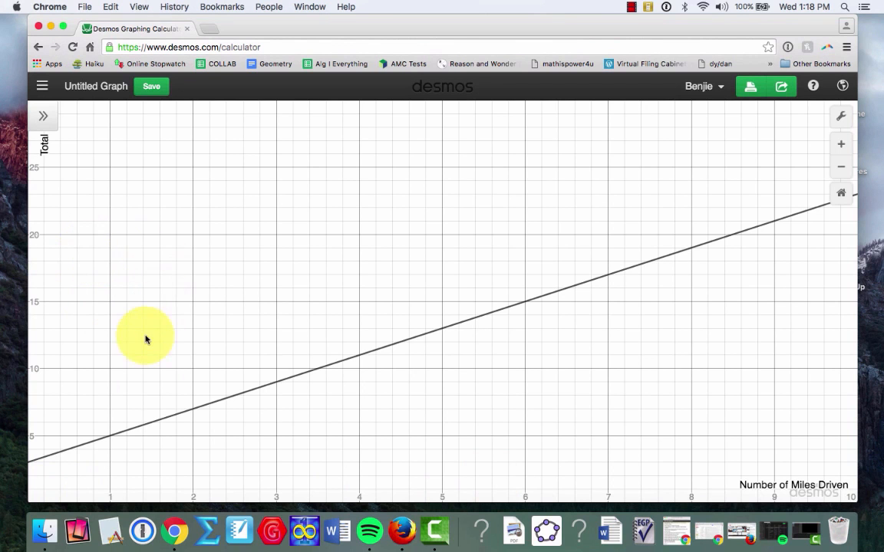
left_click_drag(144, 339, 217, 296)
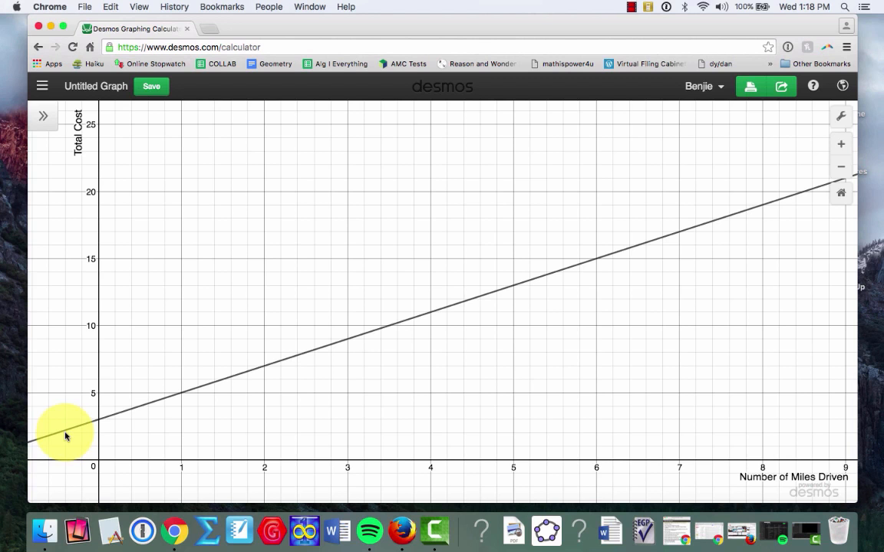
left_click_drag(145, 373, 327, 221)
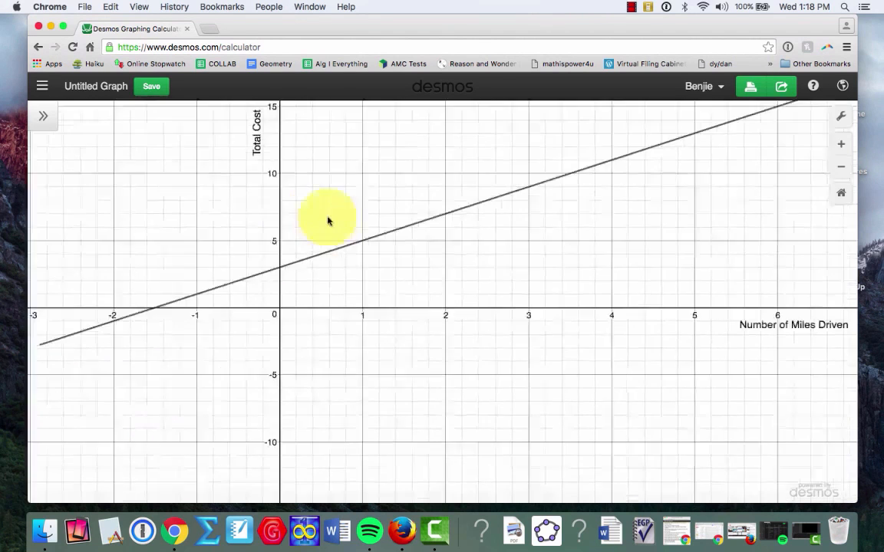
left_click_drag(468, 259, 282, 389)
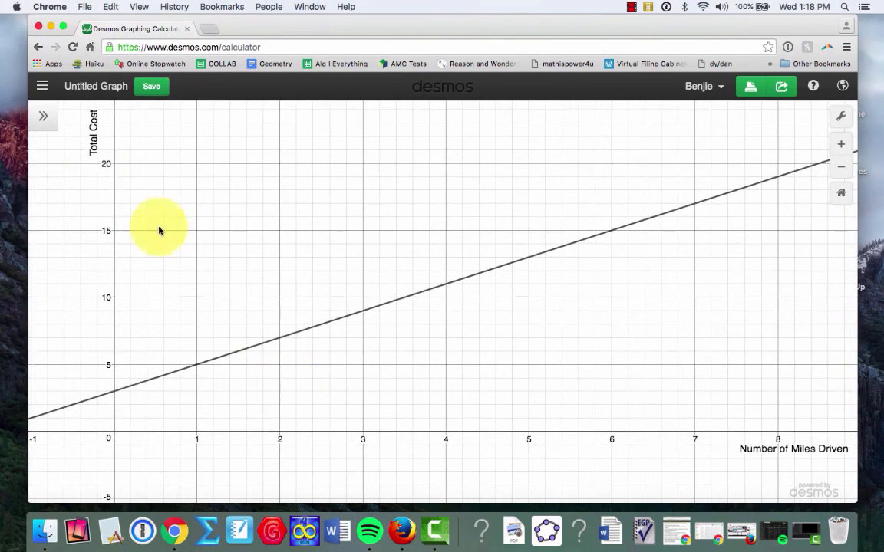
Show the expression list again and restrict the line's domain by adding {x ≥ 0} to the equation
left_click(48, 121)
left_click(150, 192)
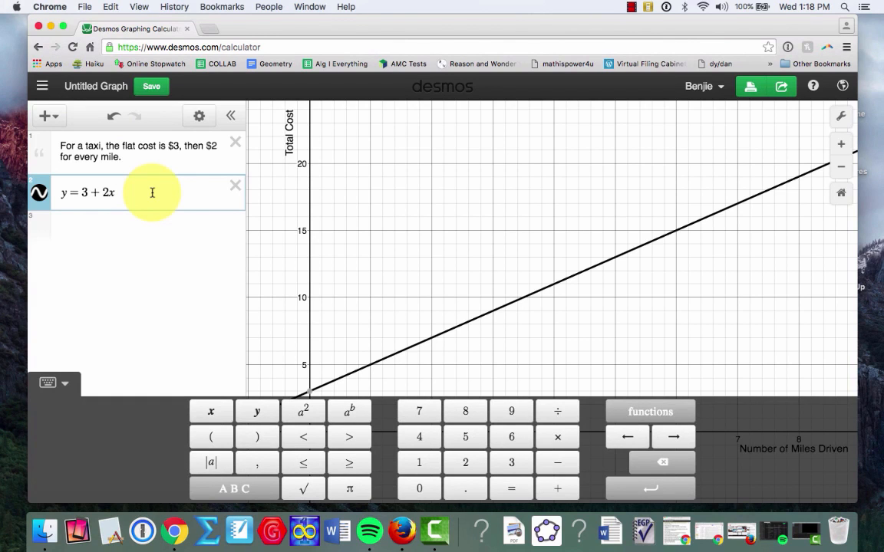
type("{")
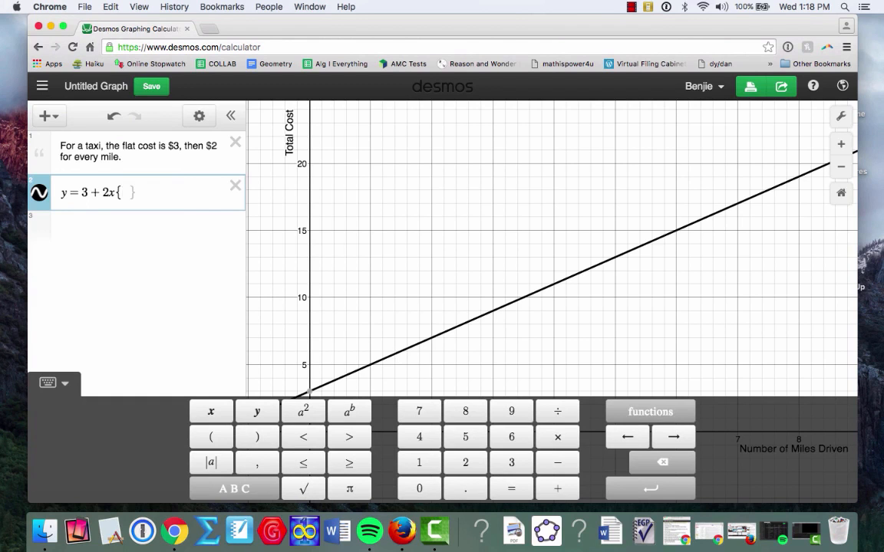
type("x >")
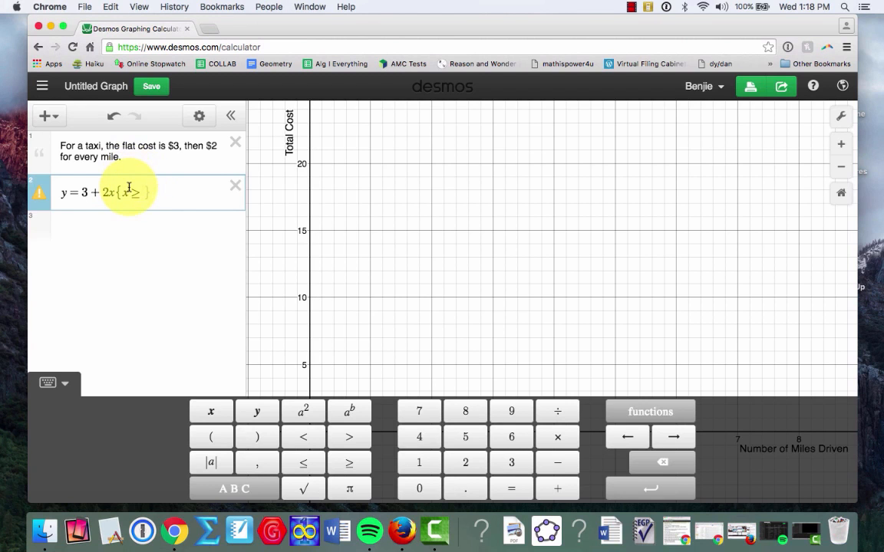
type("0")
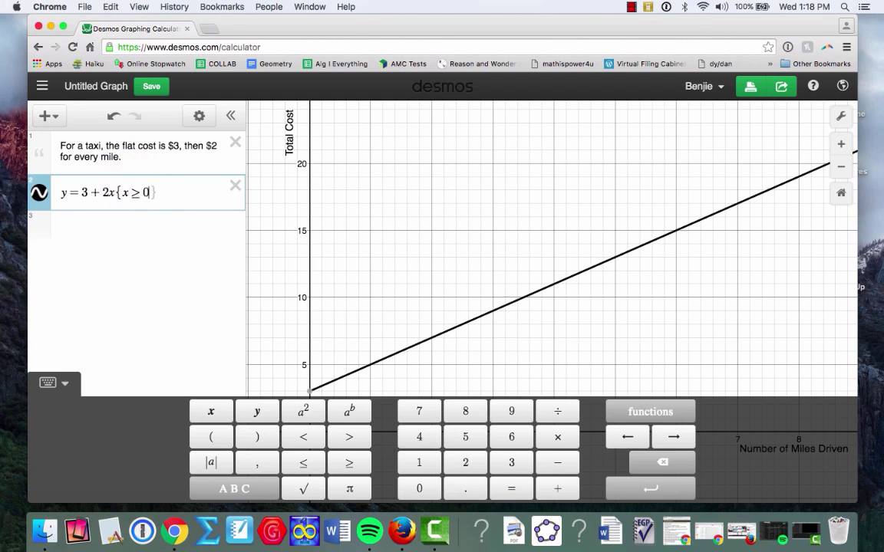
left_click(369, 214)
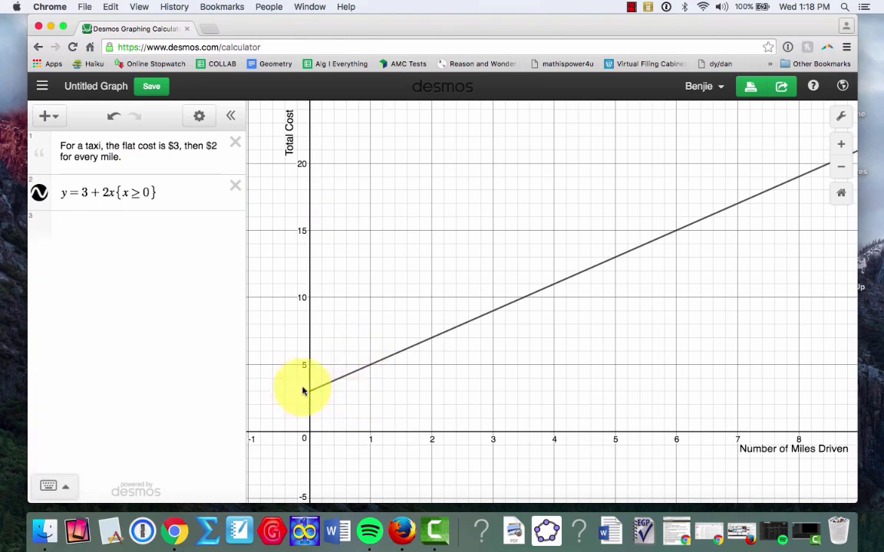
Change the equation's domain restriction to x ≥ 3
left_click(151, 195)
key("BackSpace")
type("3")
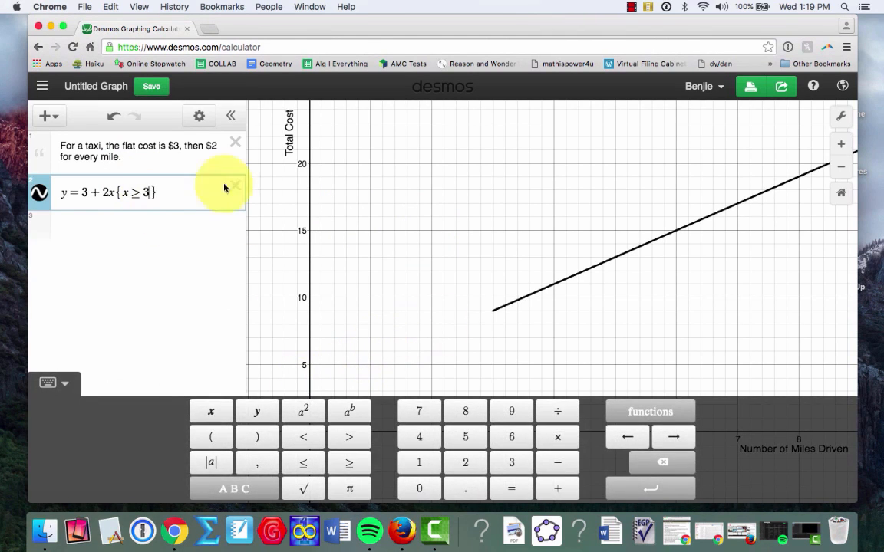
Set the cost equation's domain restriction back to x ≥ 0
left_click(355, 191)
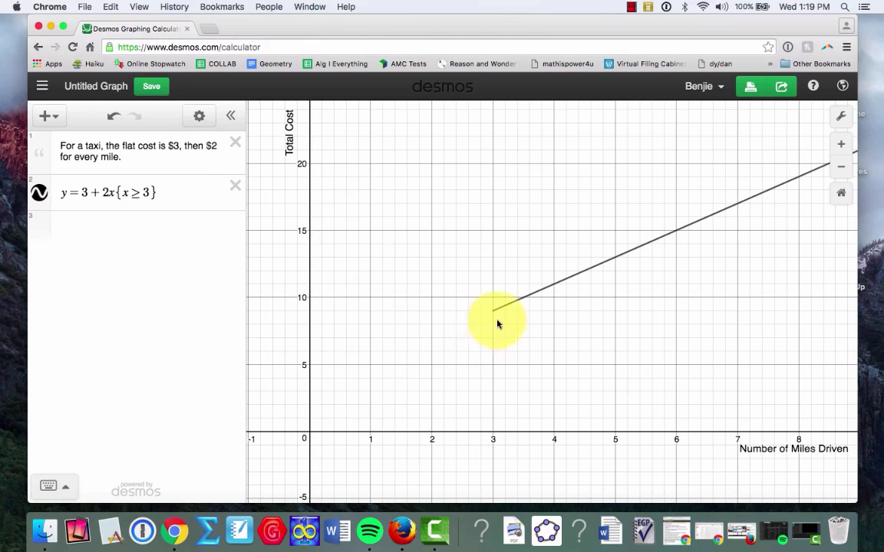
left_click(149, 196)
key("BackSpace")
type("0")
left_click(405, 243)
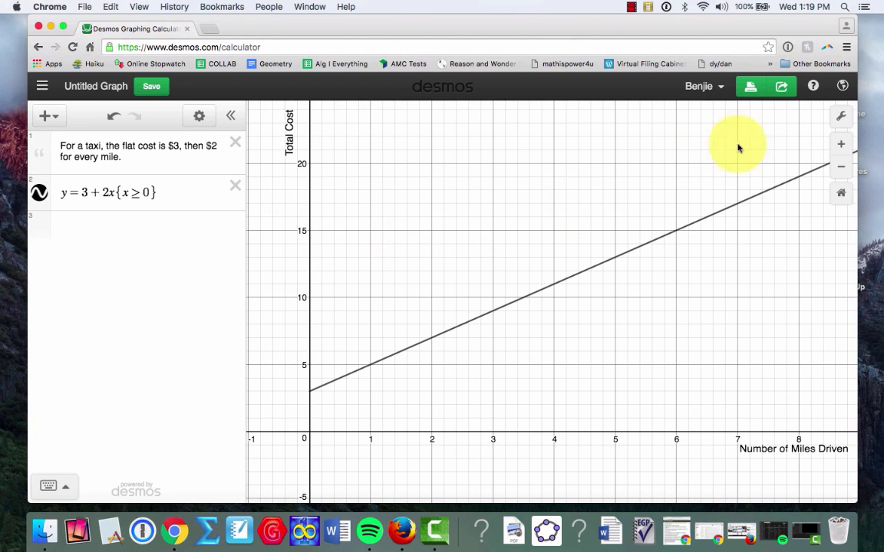
Turn on Projector Mode for the graph and close the graph settings
left_click(841, 116)
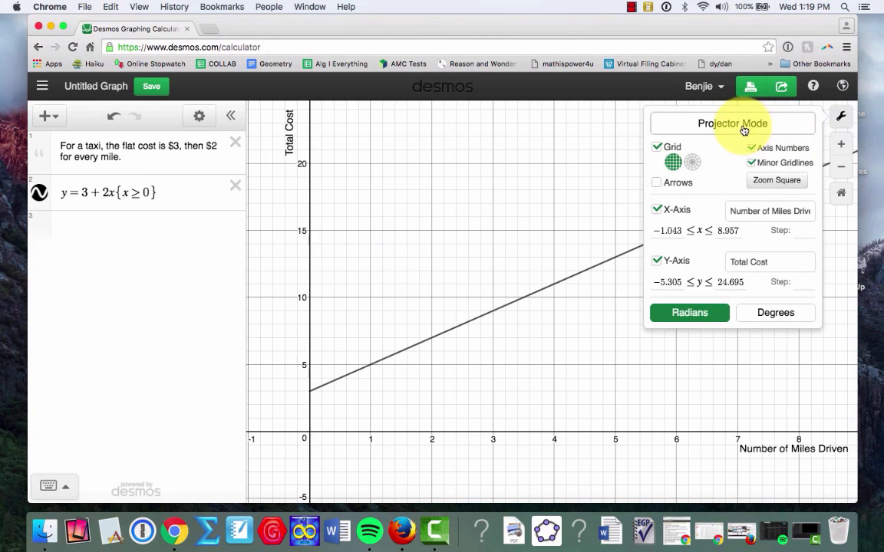
left_click(733, 124)
left_click(496, 229)
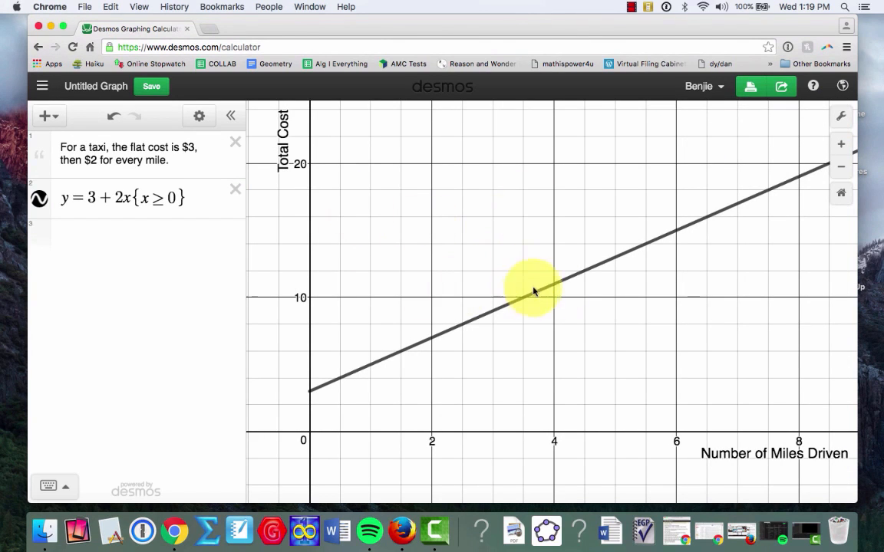
Turn Projector Mode off again and close the graph settings
left_click(841, 116)
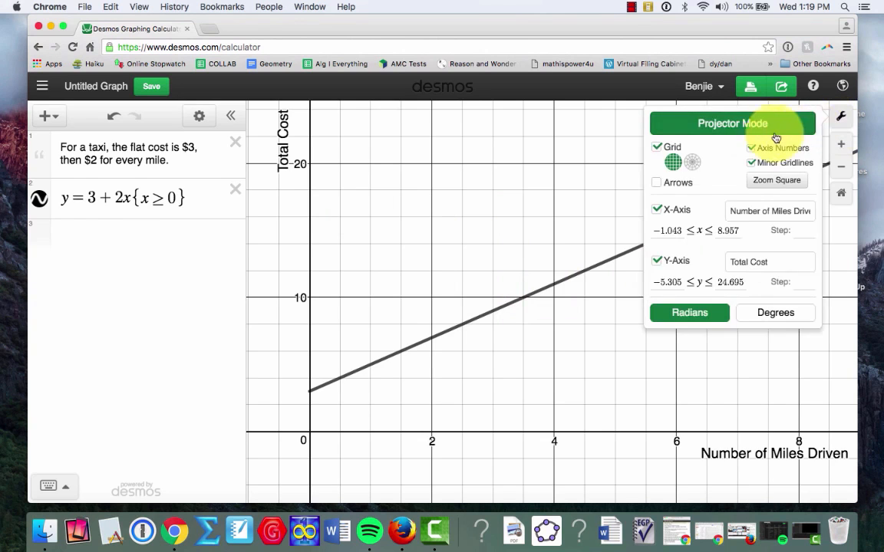
left_click(748, 125)
left_click(550, 218)
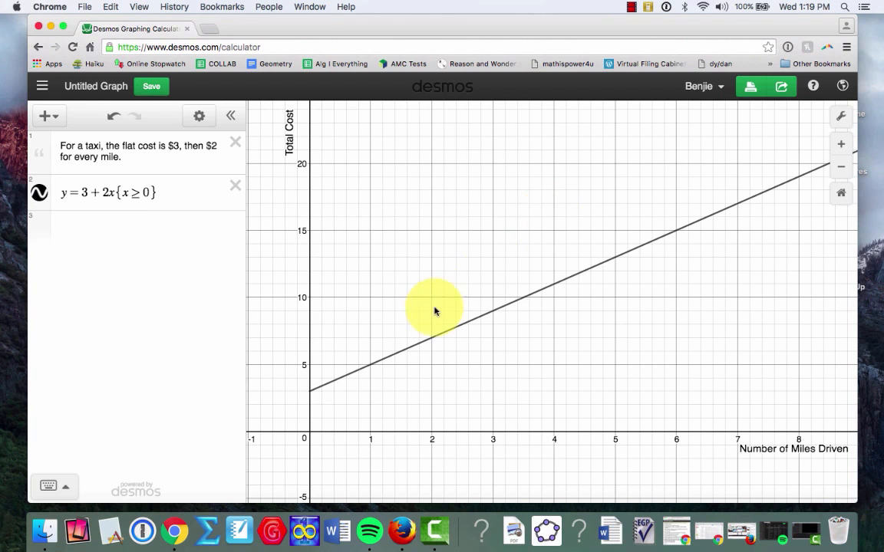
Trace along the cost line and display the coordinates of its starting point on the y-axis
left_click(422, 342)
mouse_move(422, 341)
left_mouse_down()
mouse_move(536, 293)
mouse_move(391, 358)
mouse_move(559, 310)
mouse_move(655, 270)
mouse_move(564, 310)
left_mouse_up()
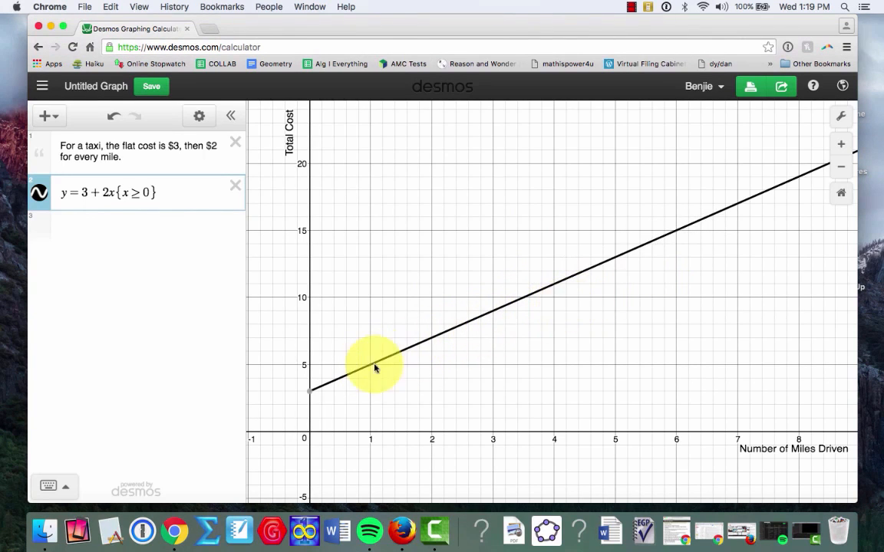
left_click(311, 393)
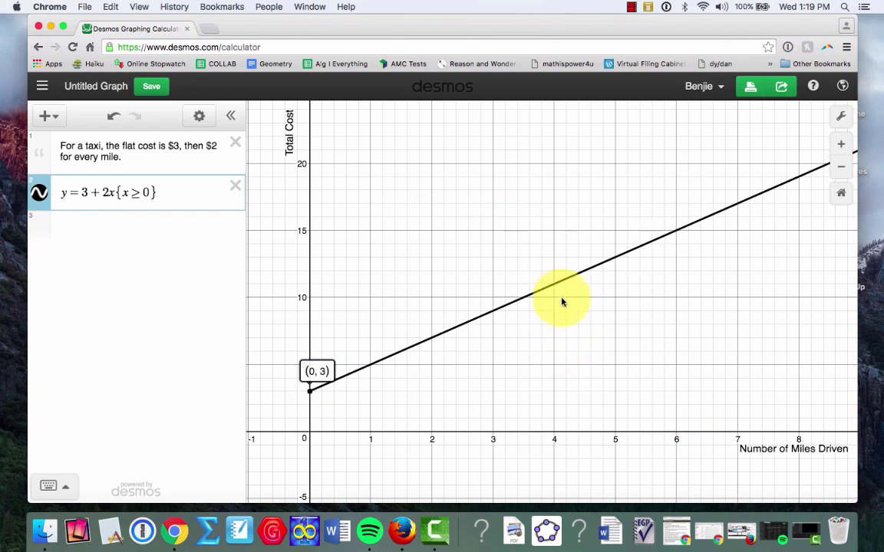
left_click(309, 392)
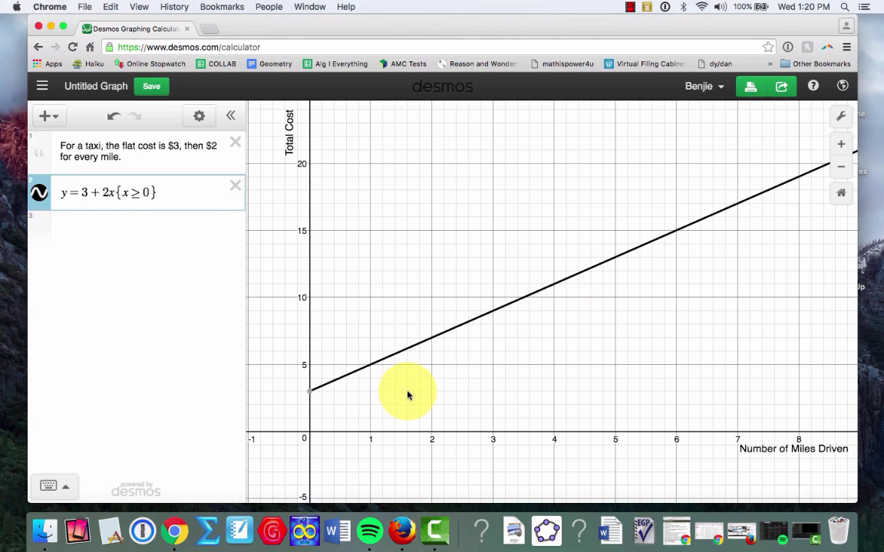
Try red, blue and dashed green for the cost line, and settle on a solid purple line
left_click(195, 116)
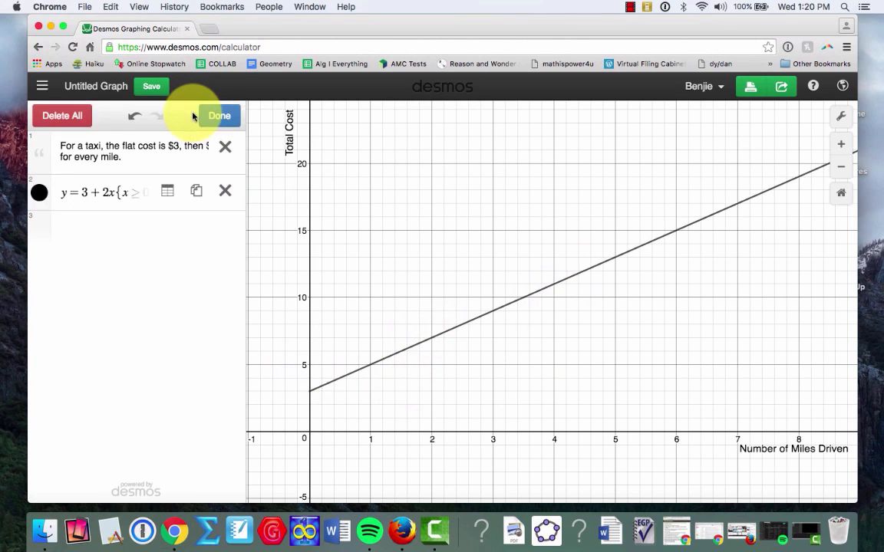
left_click(39, 192)
left_click(113, 199)
left_click(131, 200)
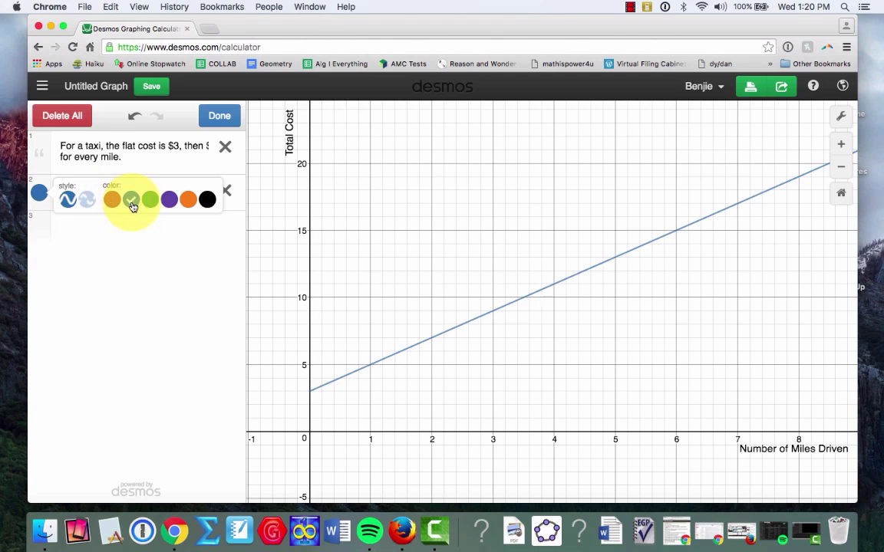
left_click(150, 201)
left_click(86, 199)
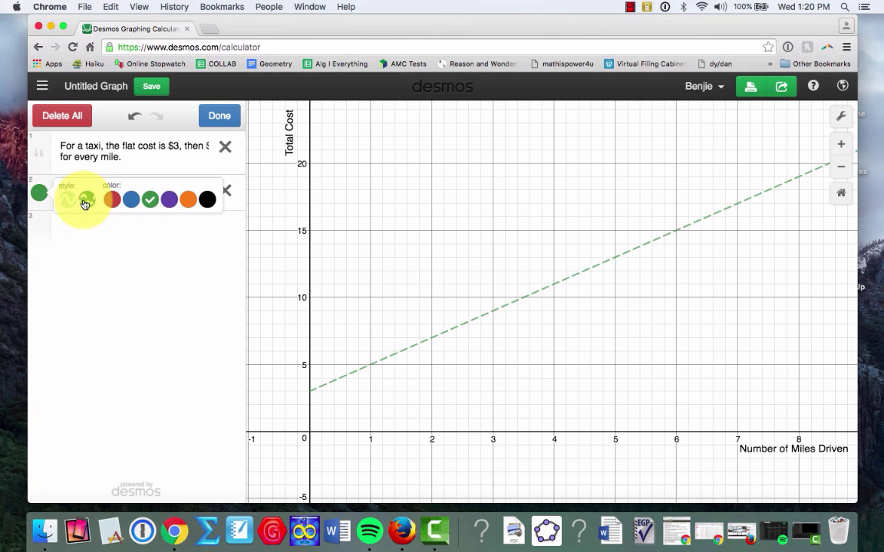
left_click(68, 200)
left_click(169, 199)
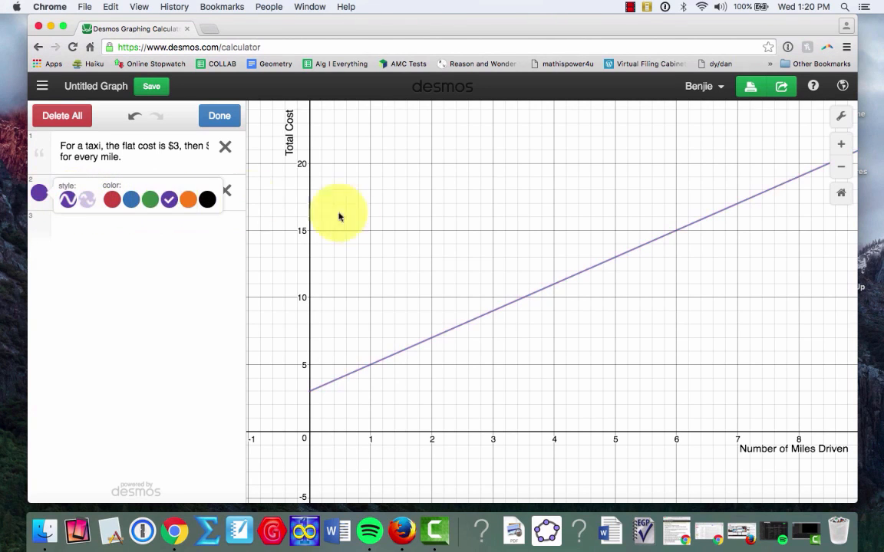
left_click(347, 218)
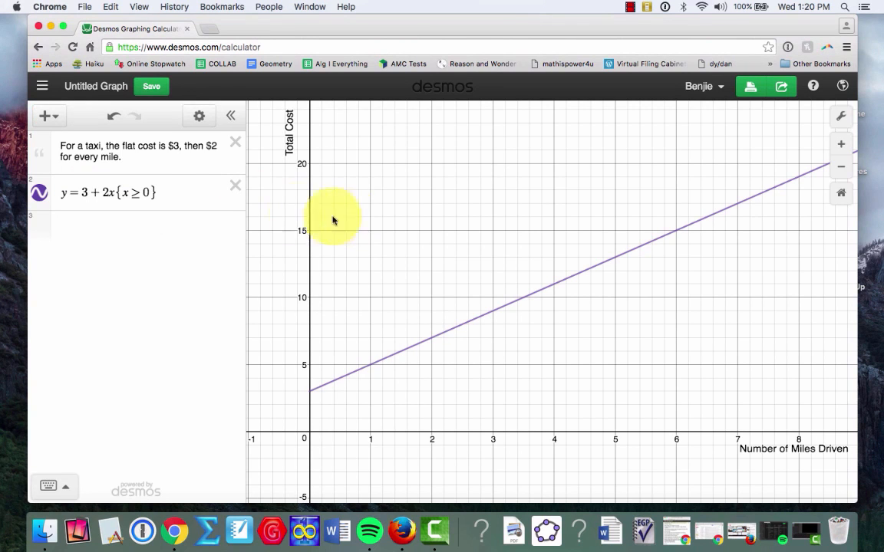
Convert the cost equation to a table and set its x-values to 0, 1, 2, 3 and 4
left_click(200, 119)
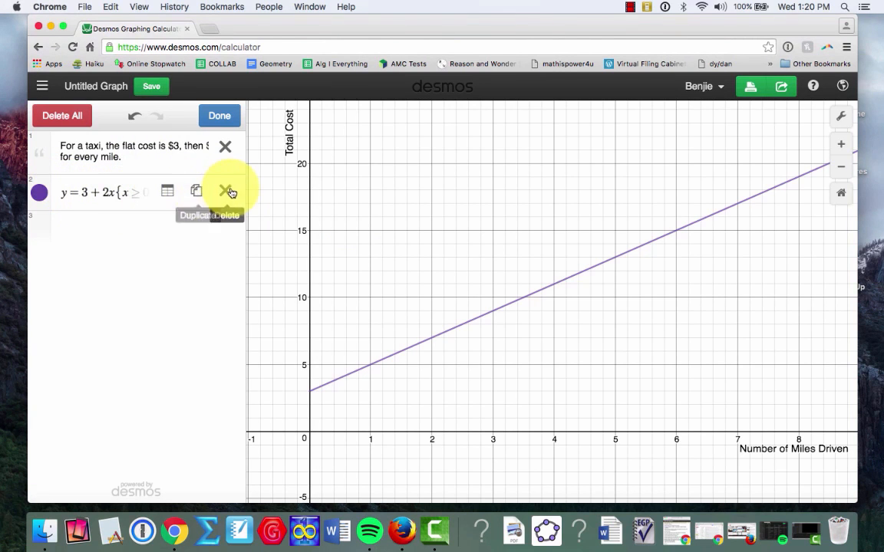
left_click(168, 192)
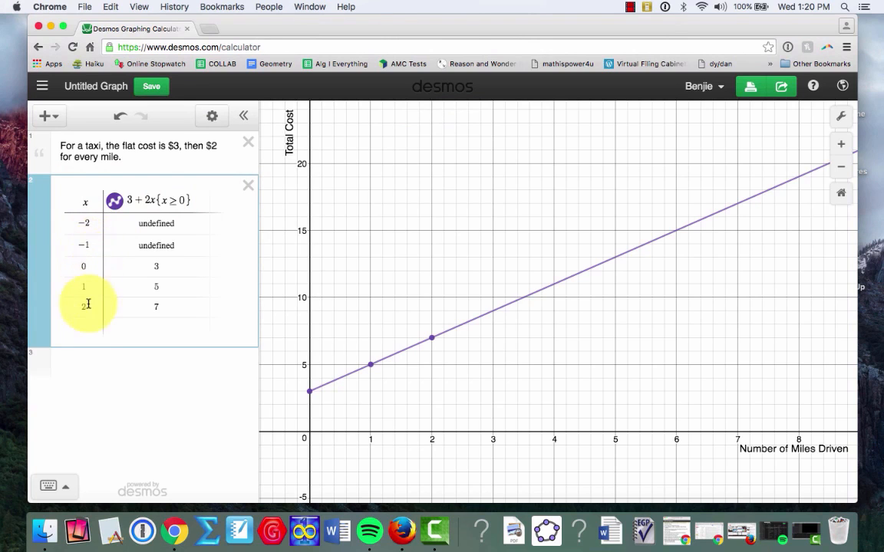
left_click(75, 223)
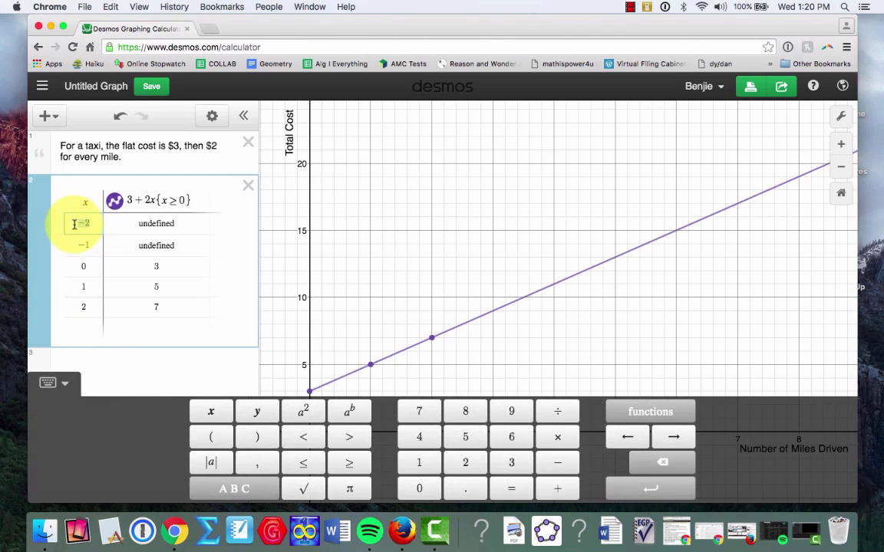
type("0")
key("Return")
type("1")
key("Return")
type("2")
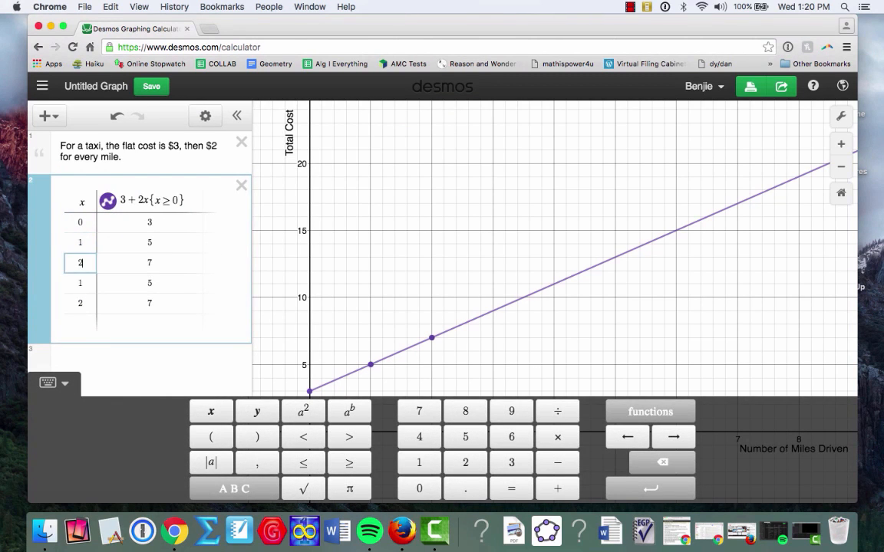
key("Return")
type("3")
key("Return")
type("4")
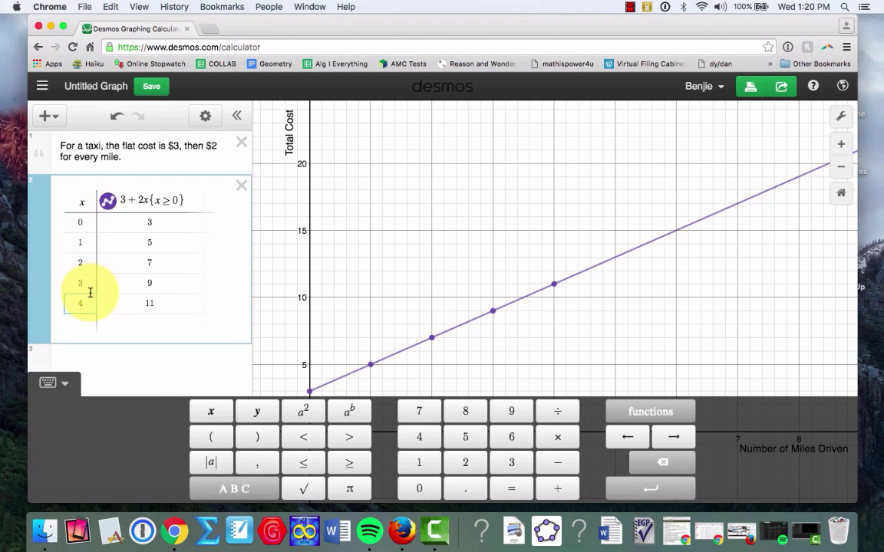
Extend the table with the x-values 5, 6 and 7
key("Return")
type("5")
key("Return")
type("6")
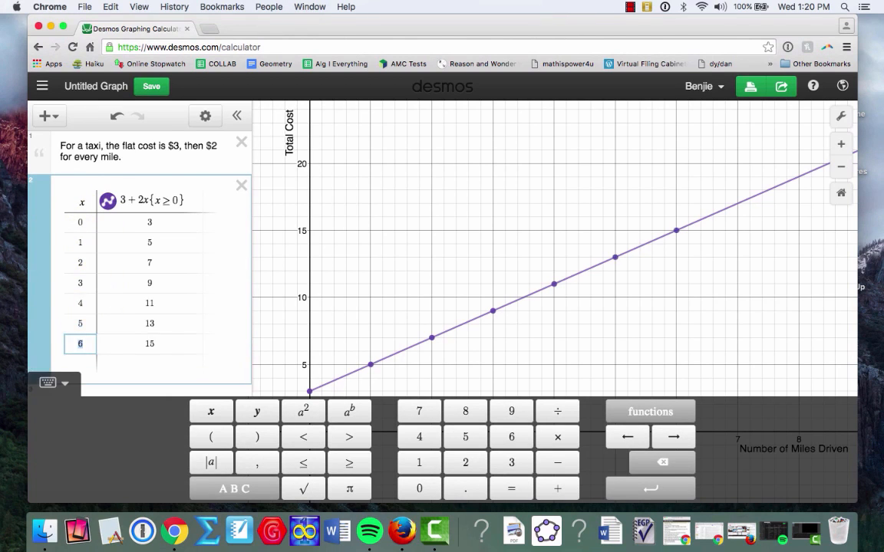
key("Return")
type("7")
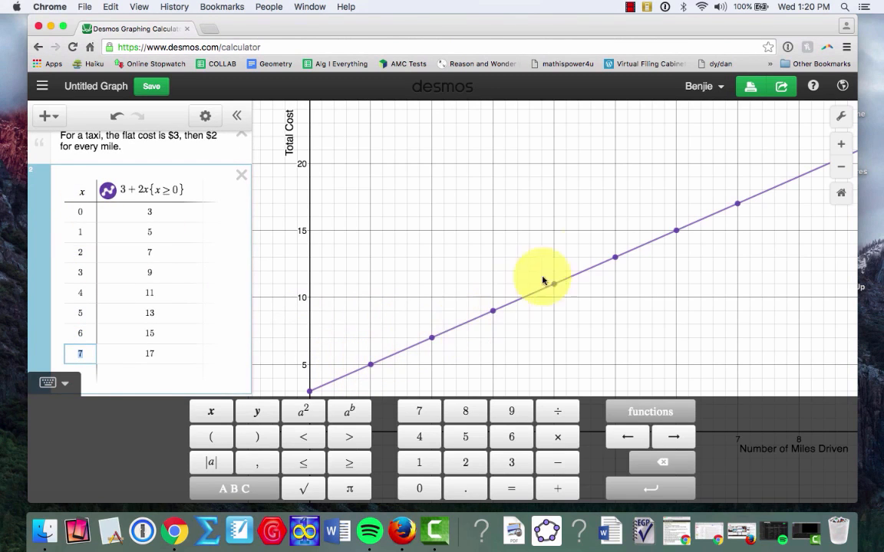
left_click(503, 241)
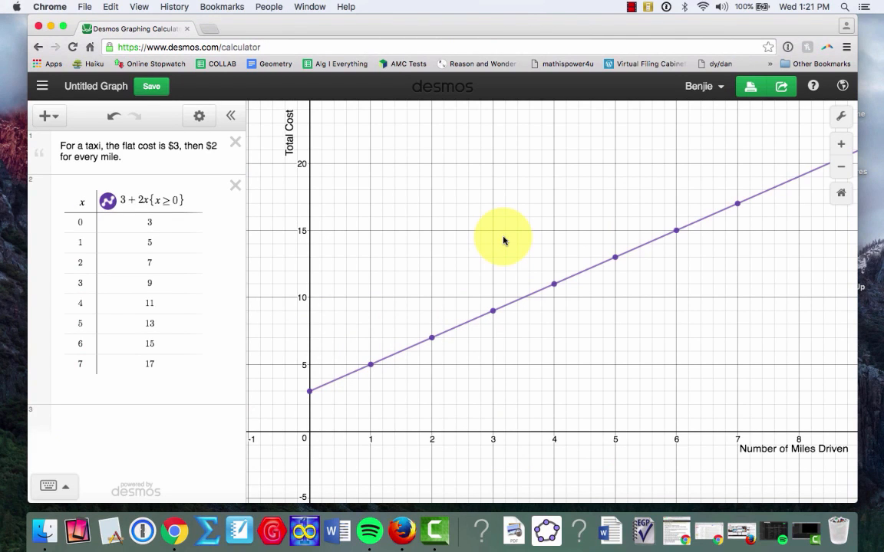
Save the graph and give it the title "Intro to Desmos Graph"
left_click(155, 92)
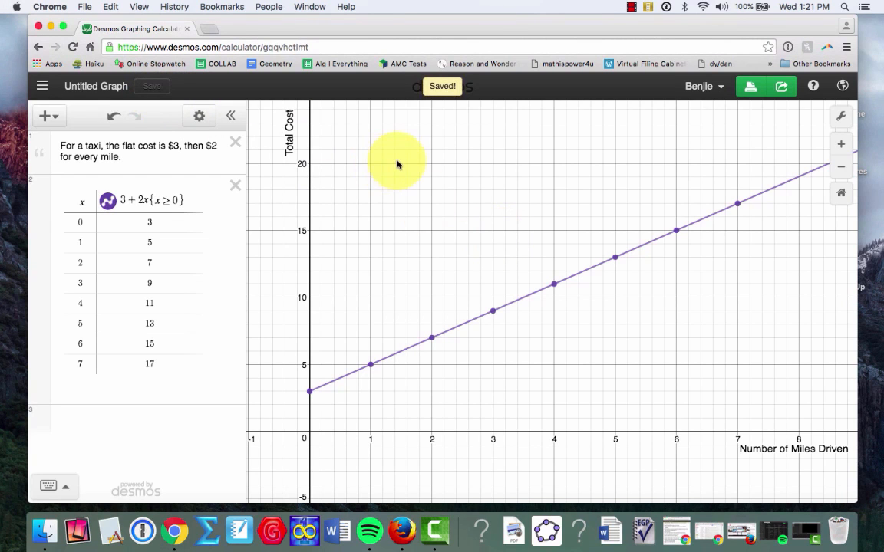
left_click(100, 87)
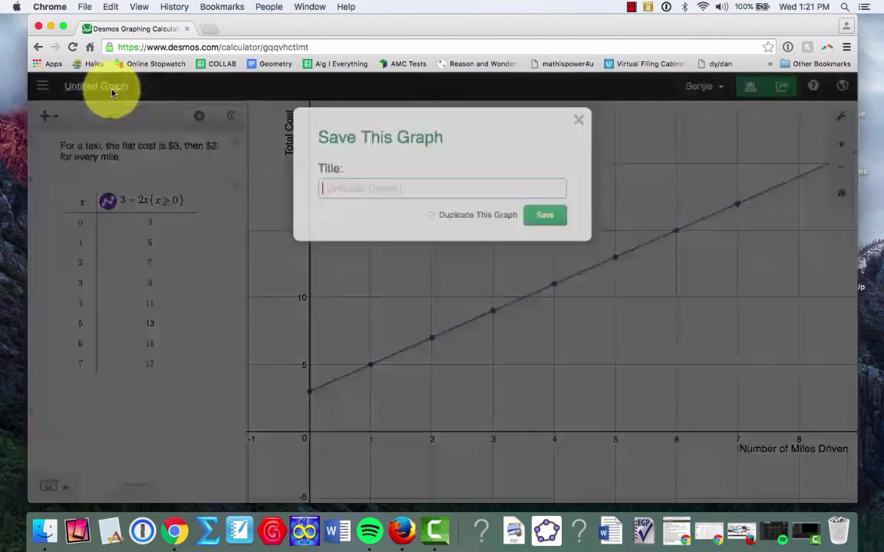
type("Intro to Desmos Graph")
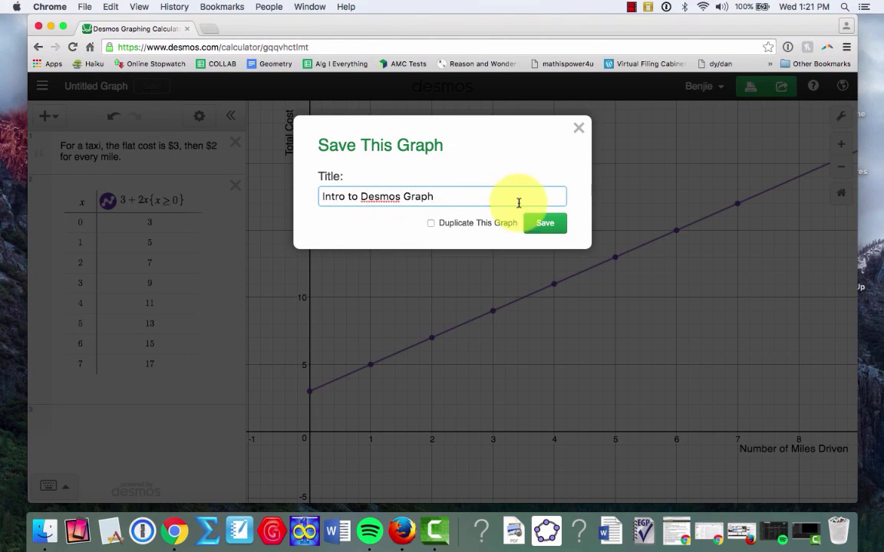
left_click(545, 223)
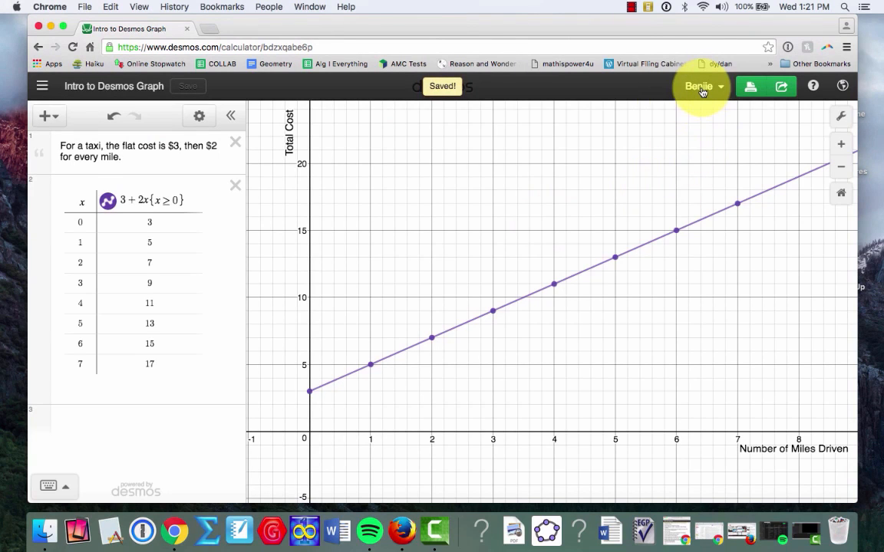
View the graph's sharing link and options, dismiss the staff picks offer and close the sharing options
left_click(782, 89)
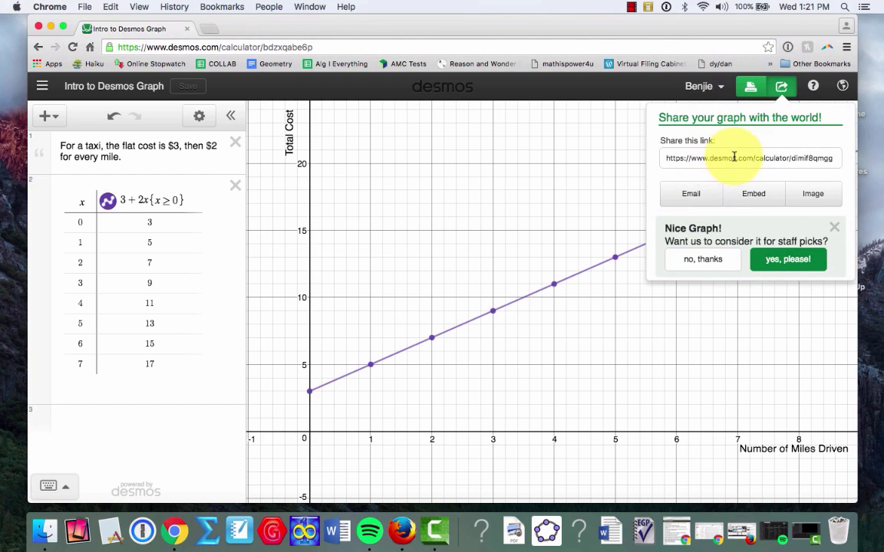
left_click(834, 227)
left_click(583, 198)
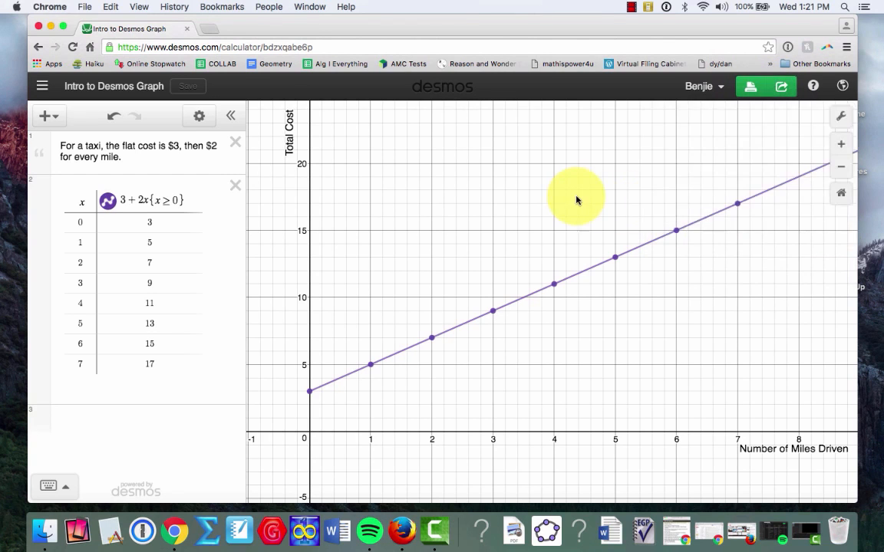